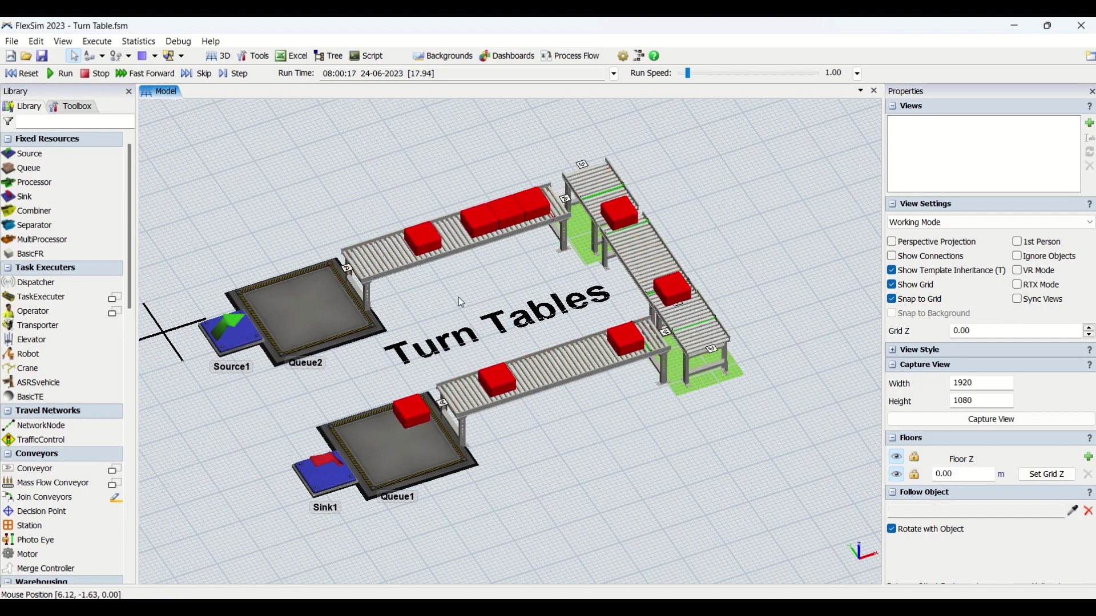
Nudge the 3D view slightly to watch boxes pass the two corner turntables
left_click_drag(463, 301, 466, 301)
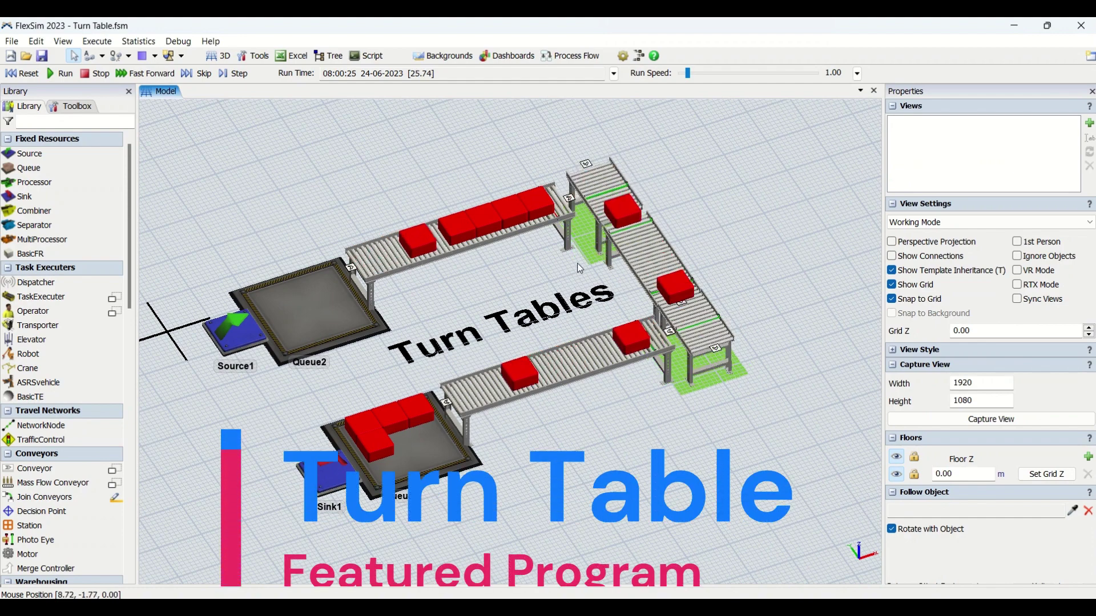
Zoom in and out and pan the layout back toward the turntables as boxes back up into Queue1
scroll(577, 262, "up", 2)
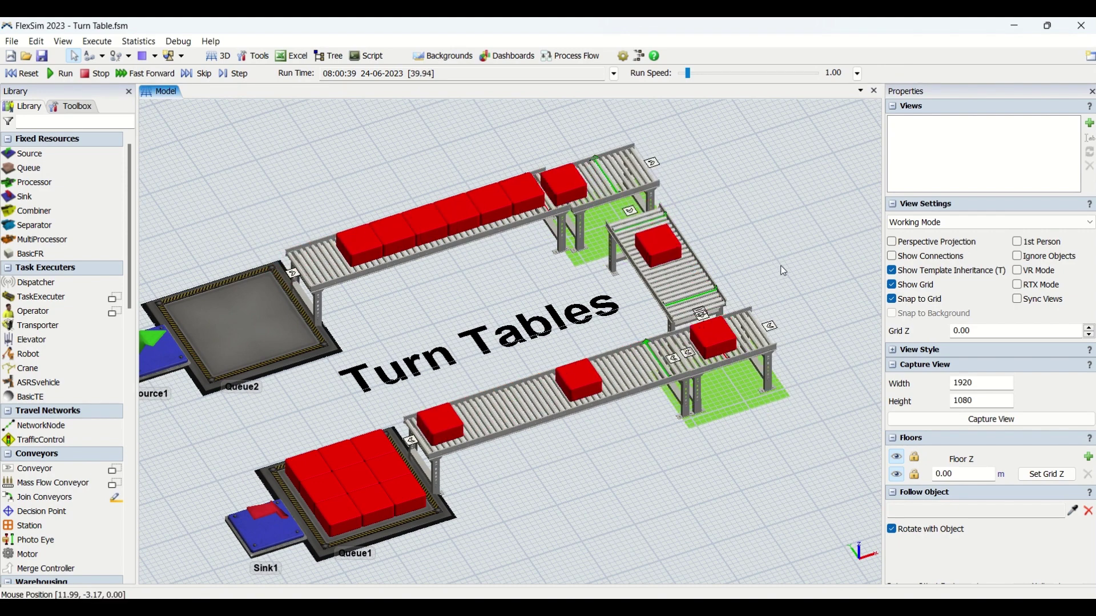
scroll(731, 336, "down", 2)
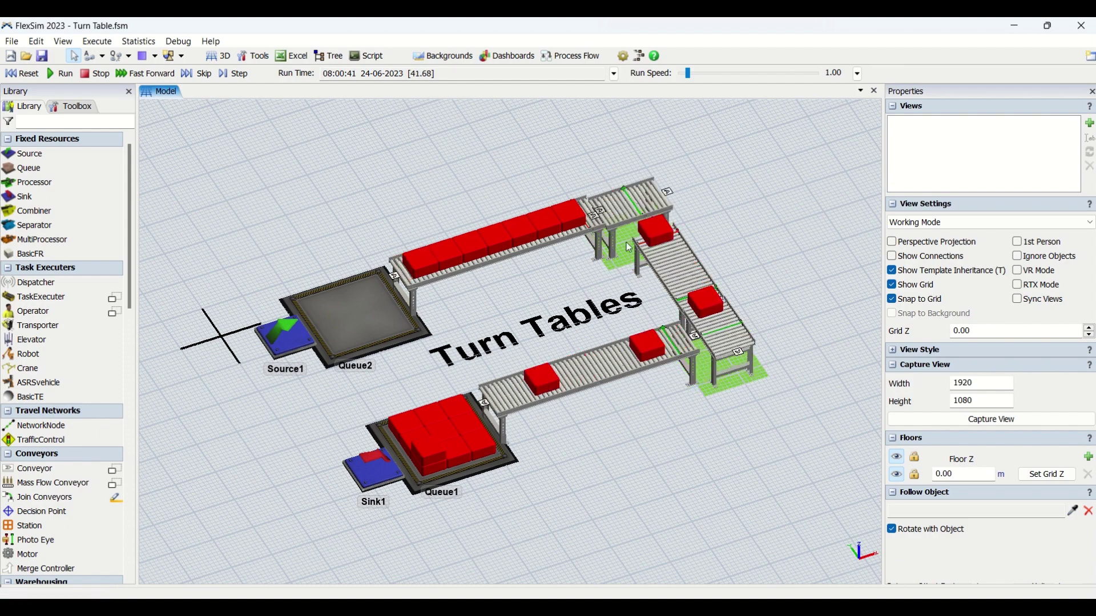
left_click_drag(690, 421, 645, 445)
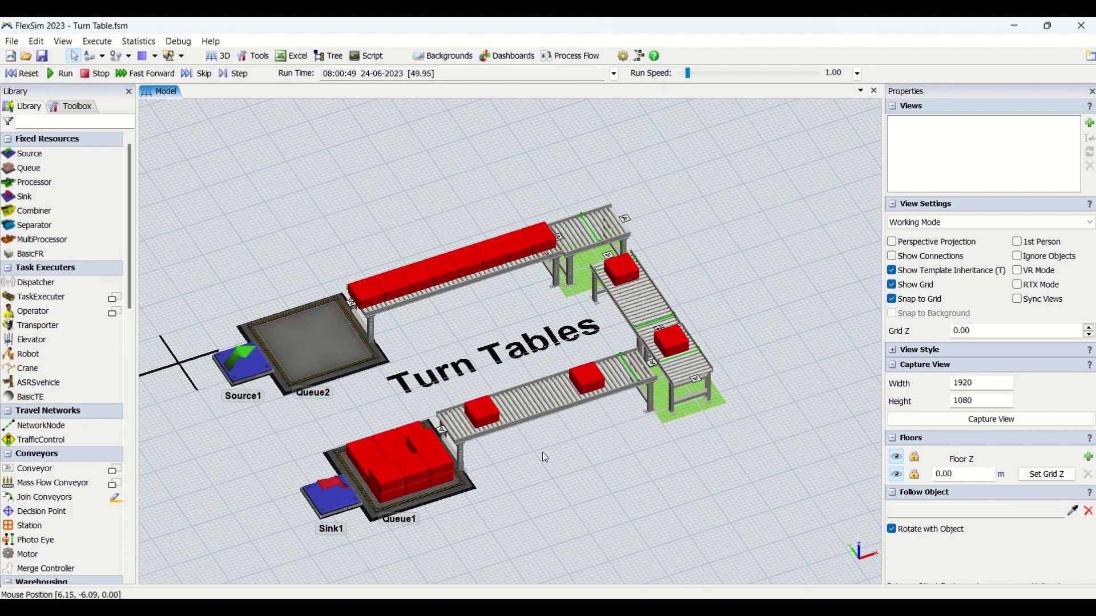
left_click_drag(542, 452, 573, 429)
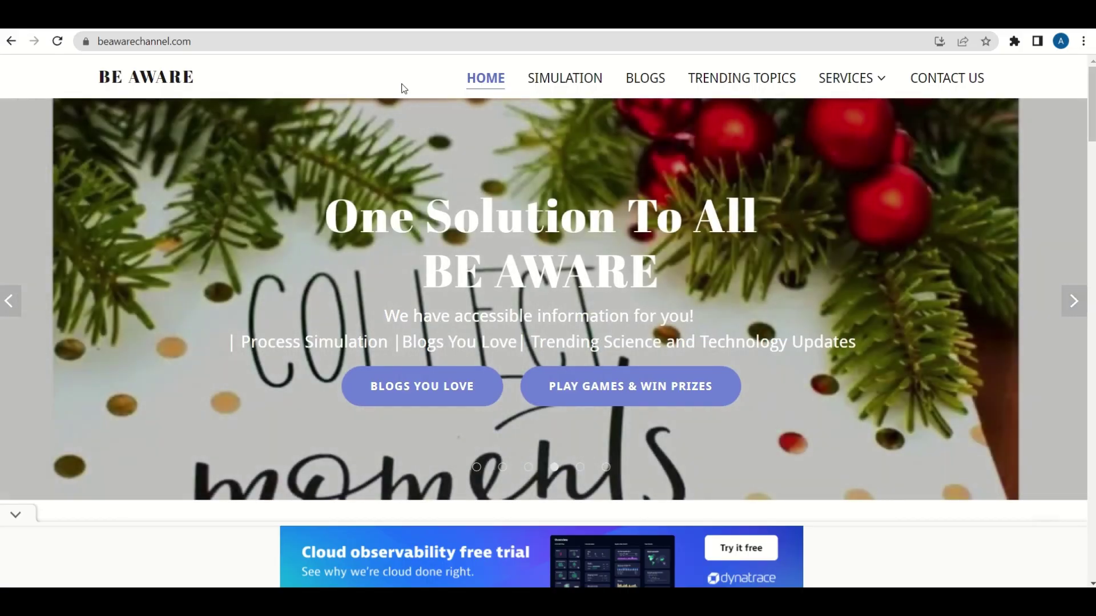
Scroll through the beawarechannel.com home page
scroll(506, 211, "down", 10)
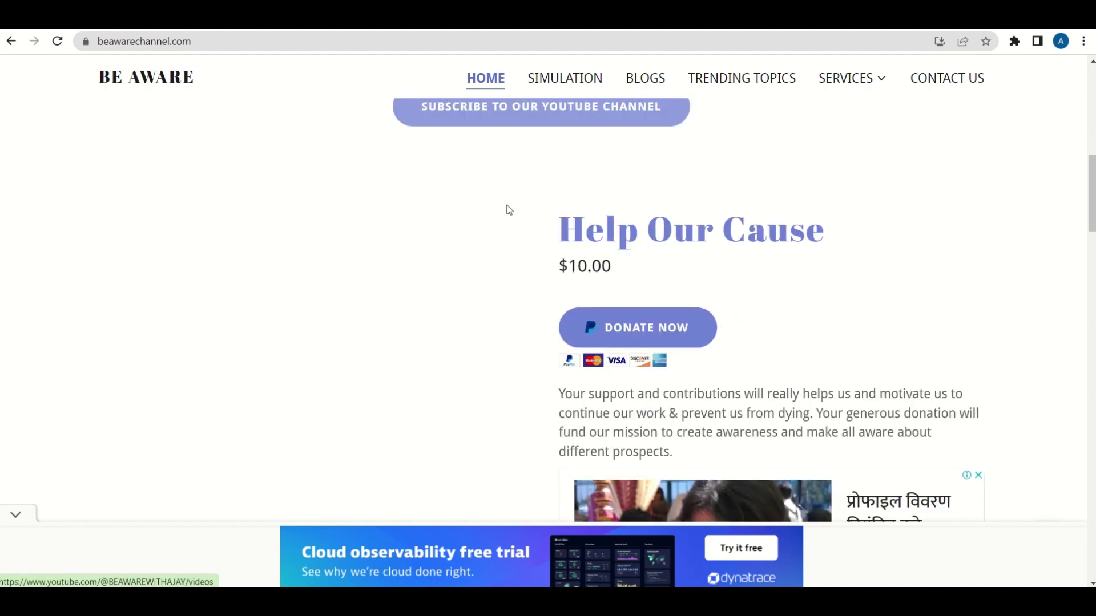
scroll(507, 206, "up", 3)
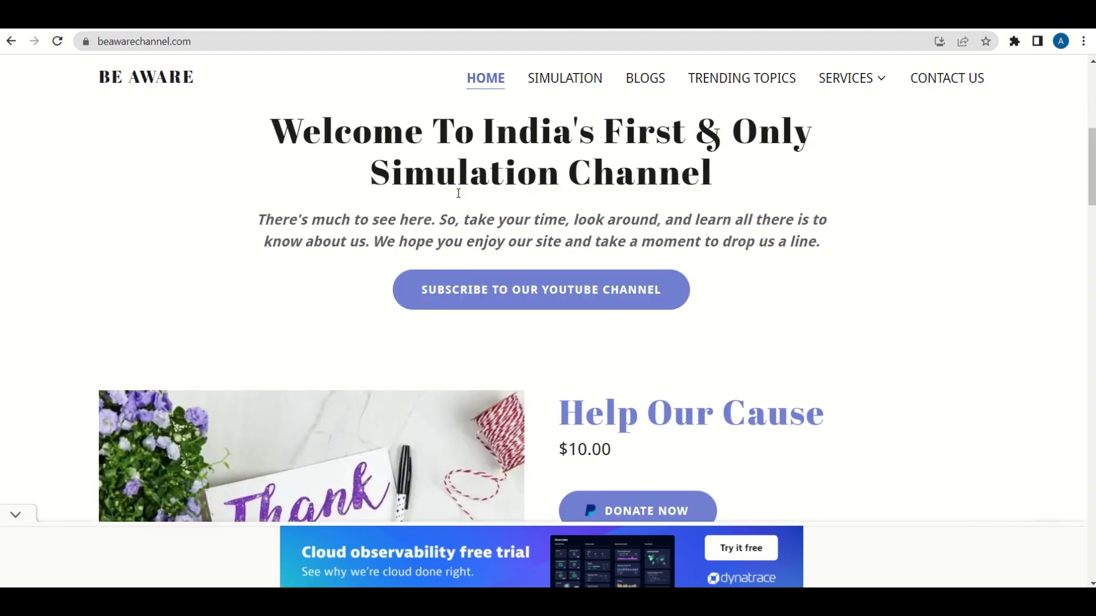
scroll(457, 188, "down", 3)
scroll(495, 189, "down", 12)
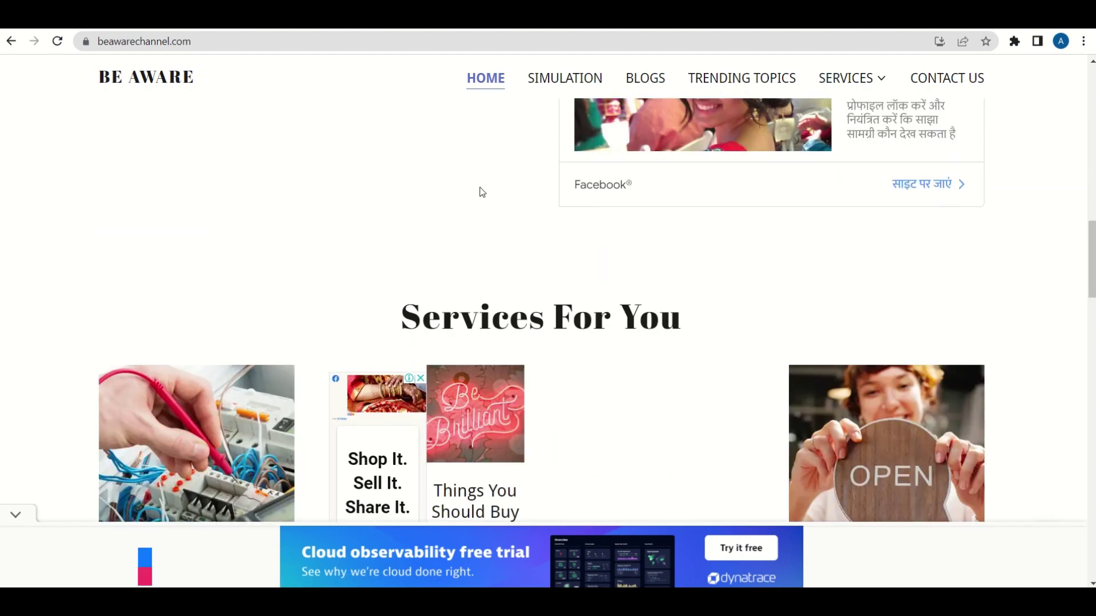
scroll(523, 189, "down", 2)
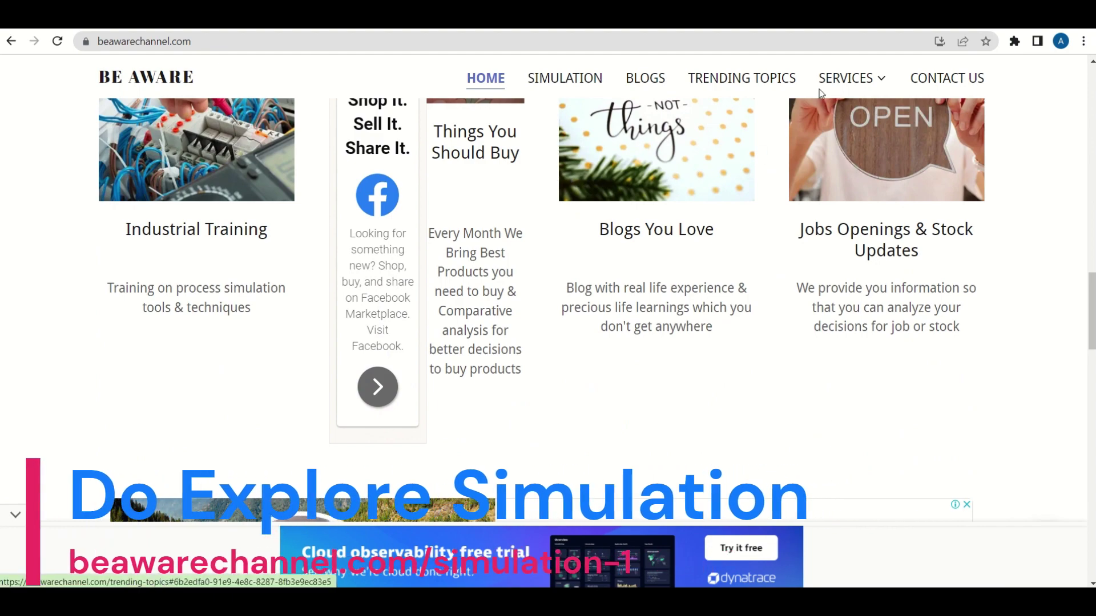
Open the Simulation page, dismiss the pop-up ad, and browse its featured tutorials
left_click(603, 86)
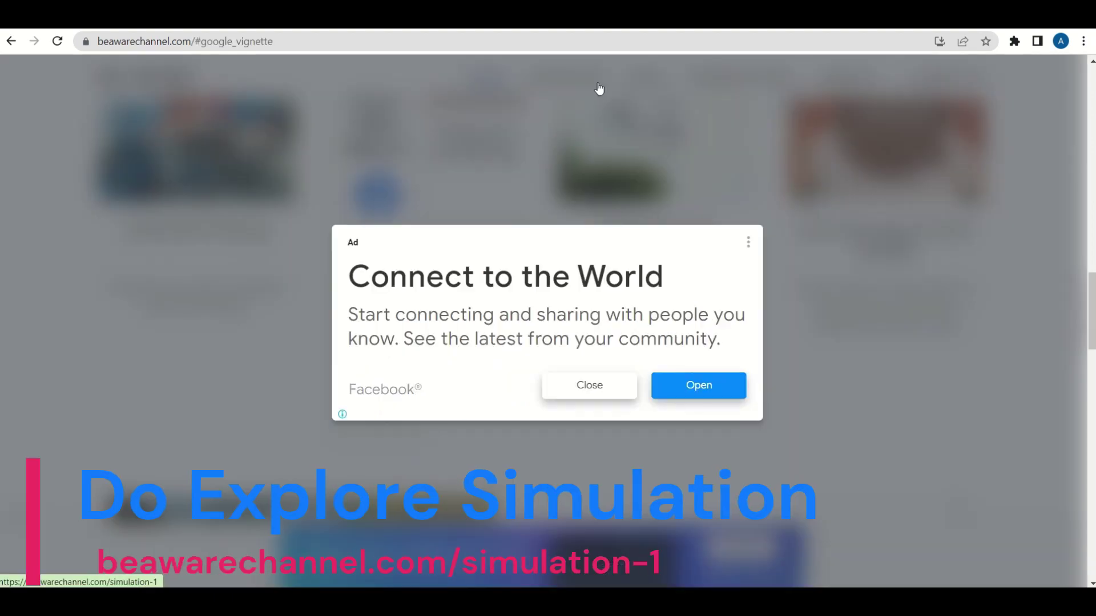
left_click(588, 392)
scroll(444, 280, "down", 15)
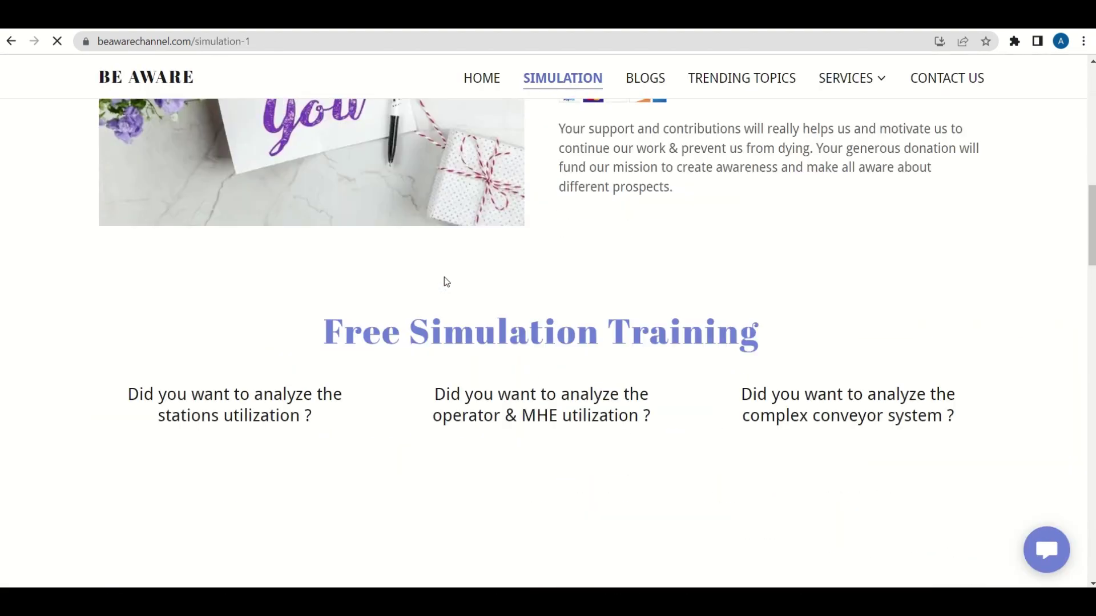
scroll(444, 276, "down", 15)
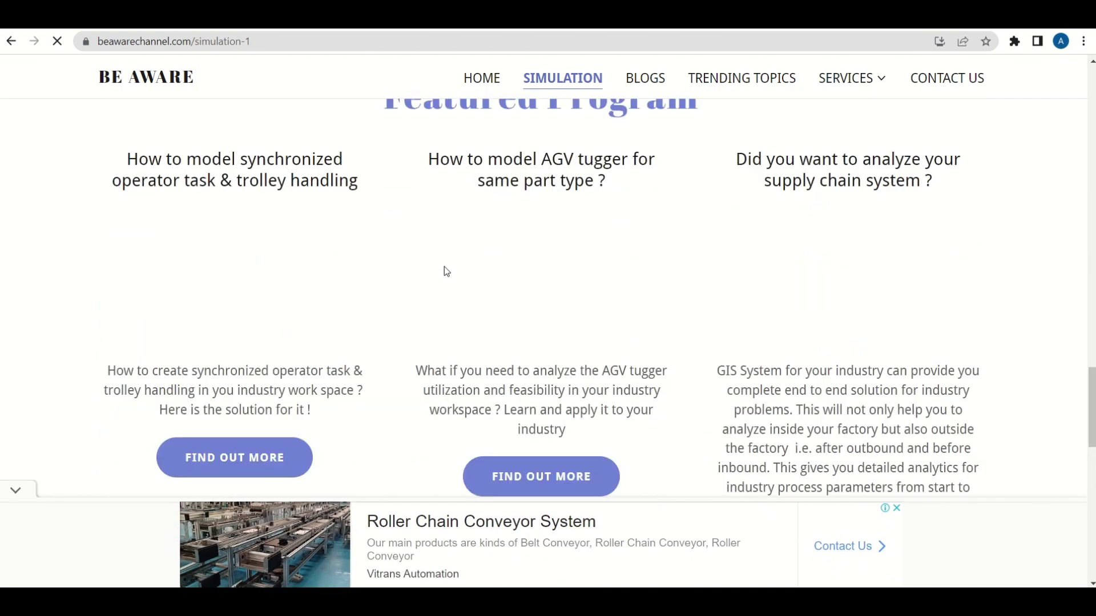
scroll(626, 243, "down", 10)
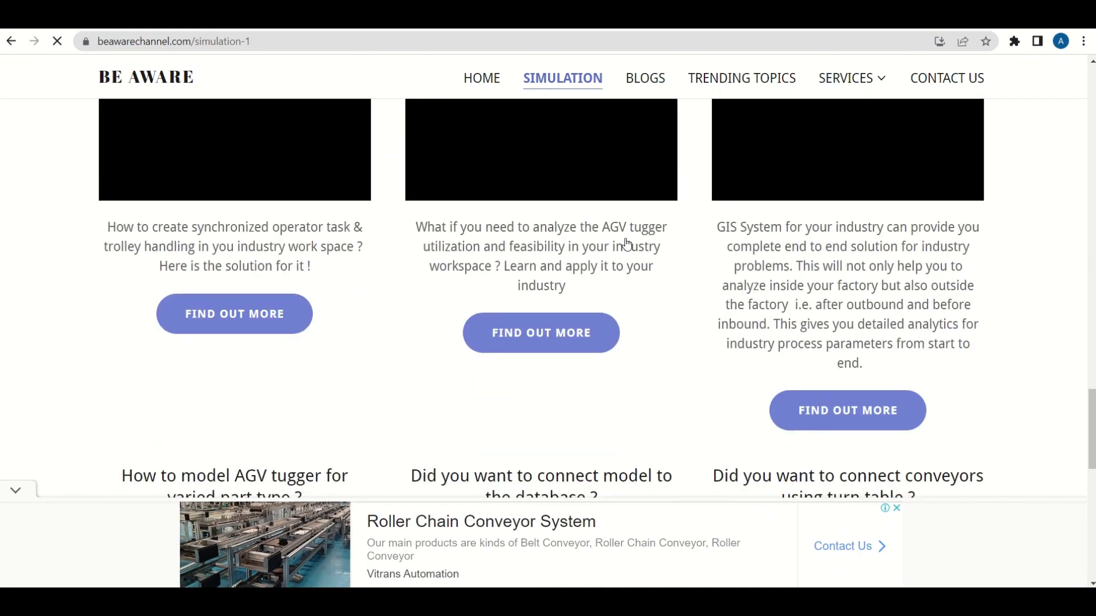
scroll(873, 216, "down", 3)
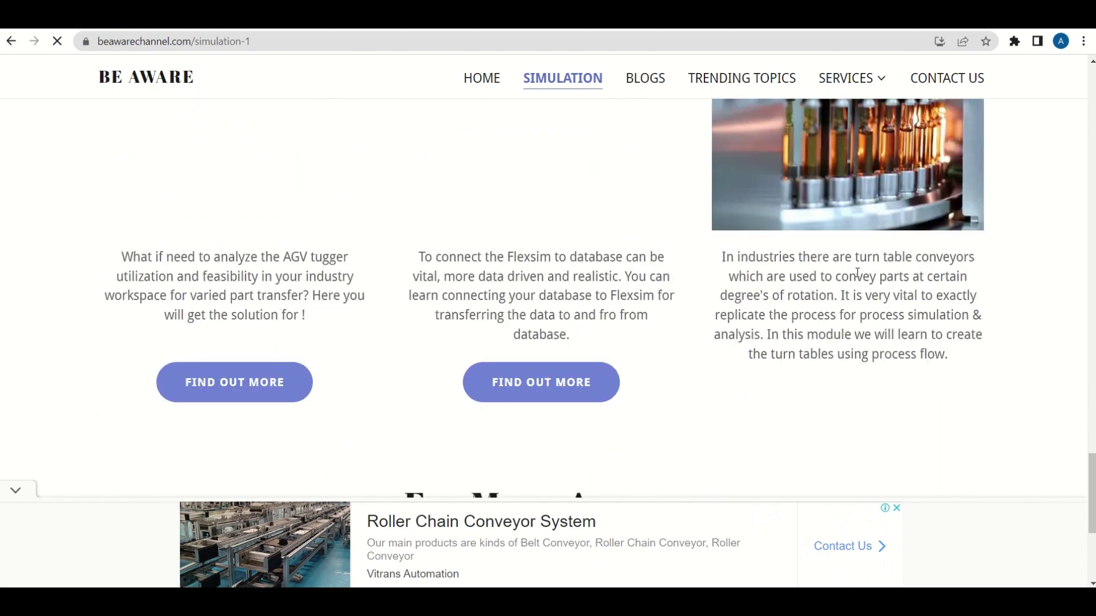
scroll(624, 301, "up", 5)
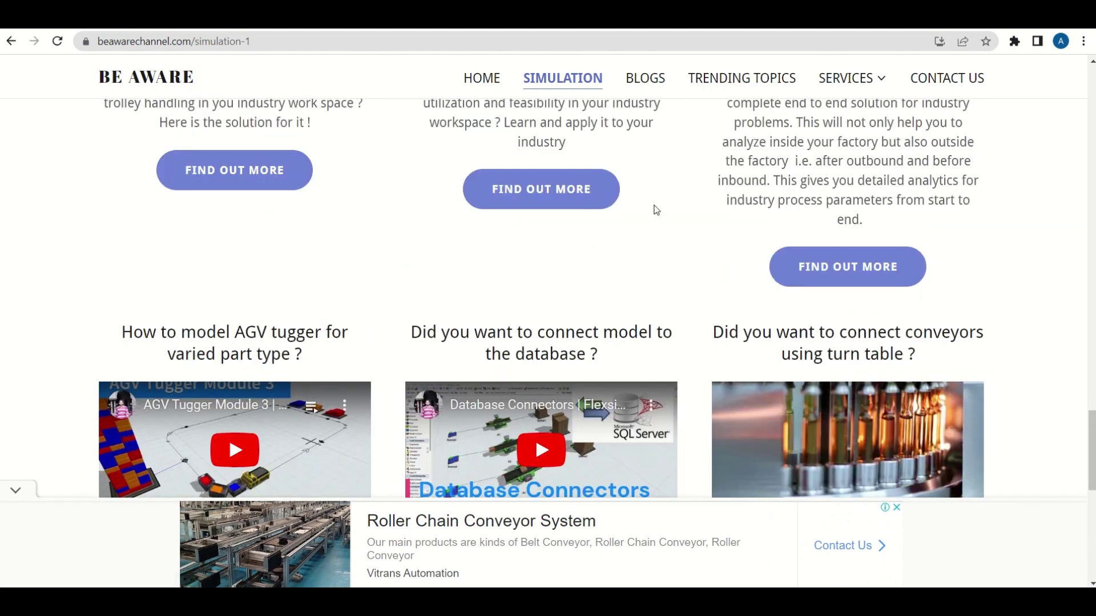
scroll(653, 208, "up", 5)
mouse_move(863, 80)
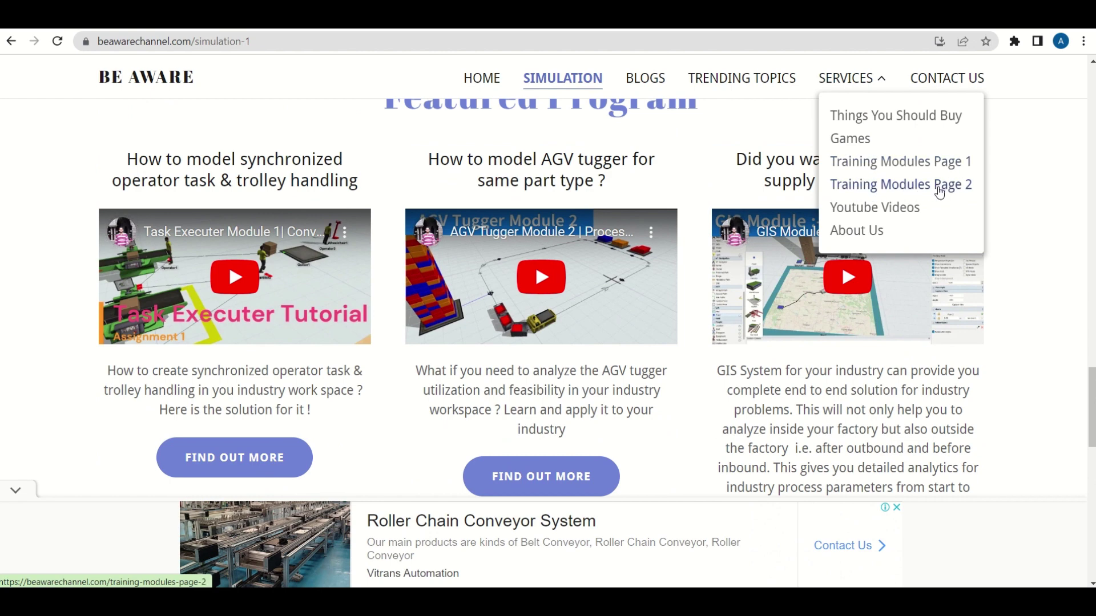
Open Training Modules Page 1 and scroll down through it
left_click(932, 169)
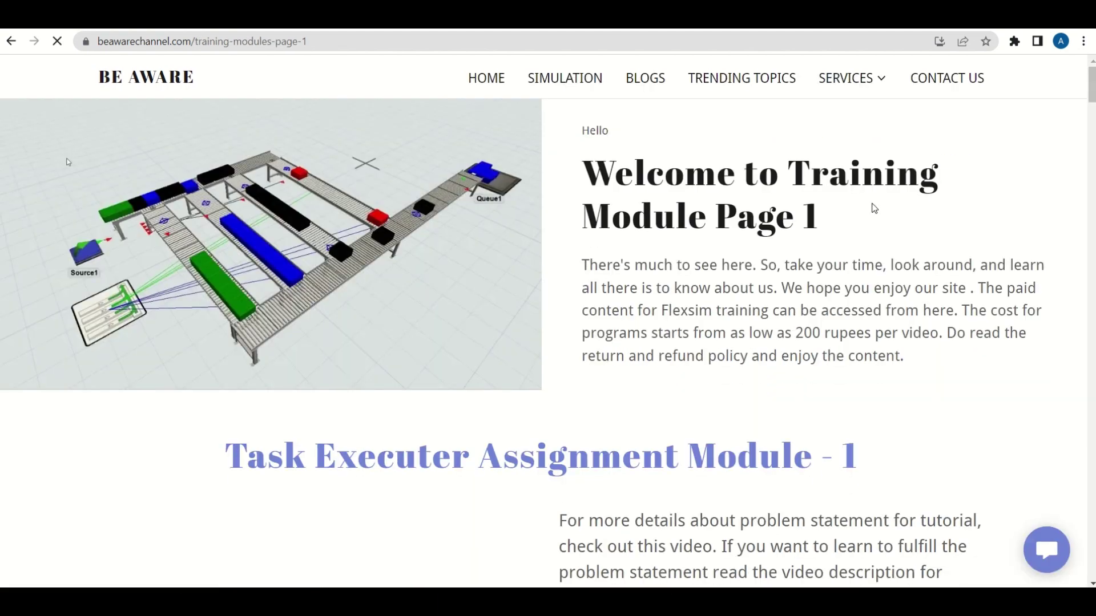
scroll(702, 312, "down", 10)
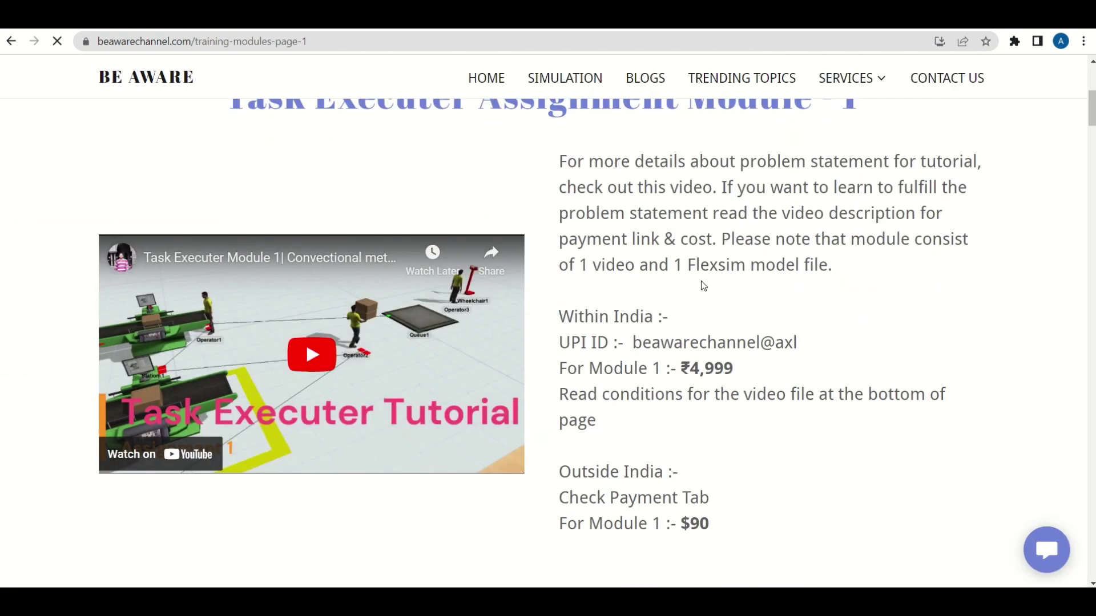
scroll(702, 274, "down", 15)
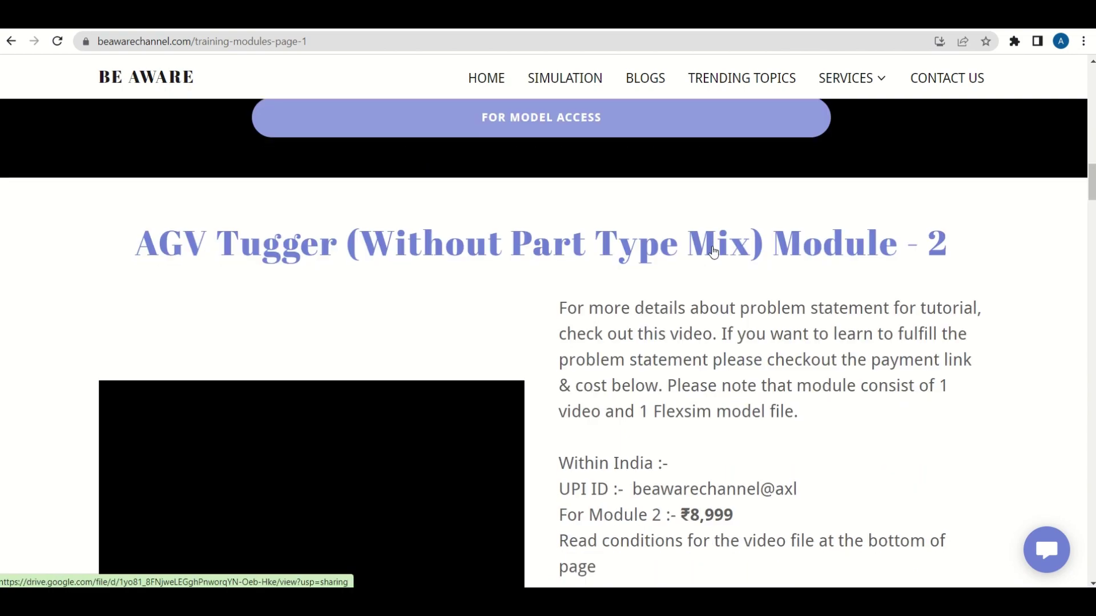
scroll(714, 252, "down", 9)
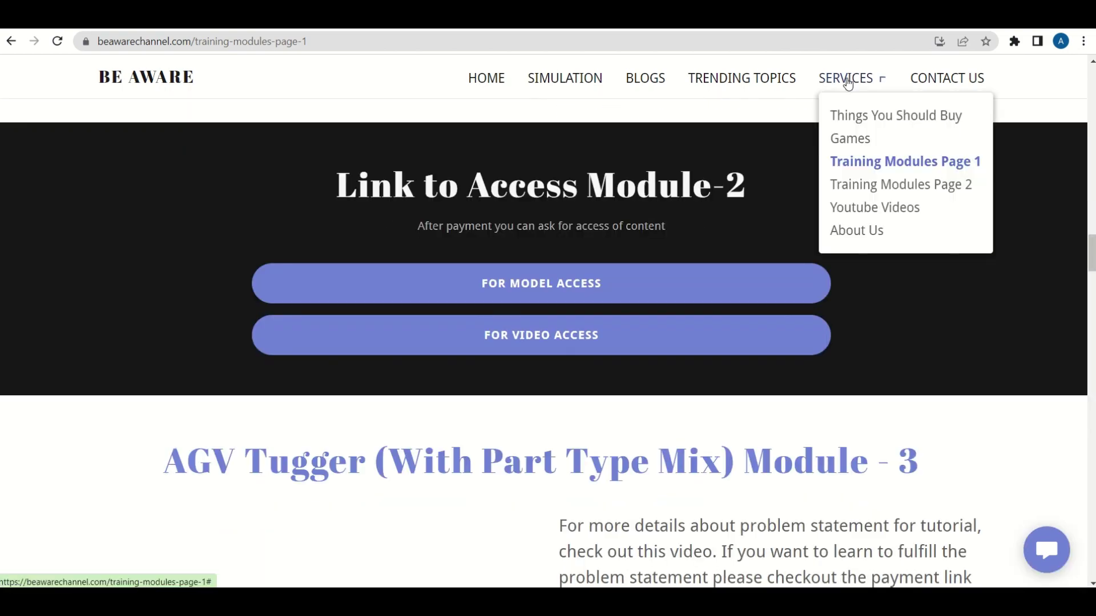
Open Training Modules Page 2 and scroll through its modules, including Custom Library Station - 7
left_click(852, 185)
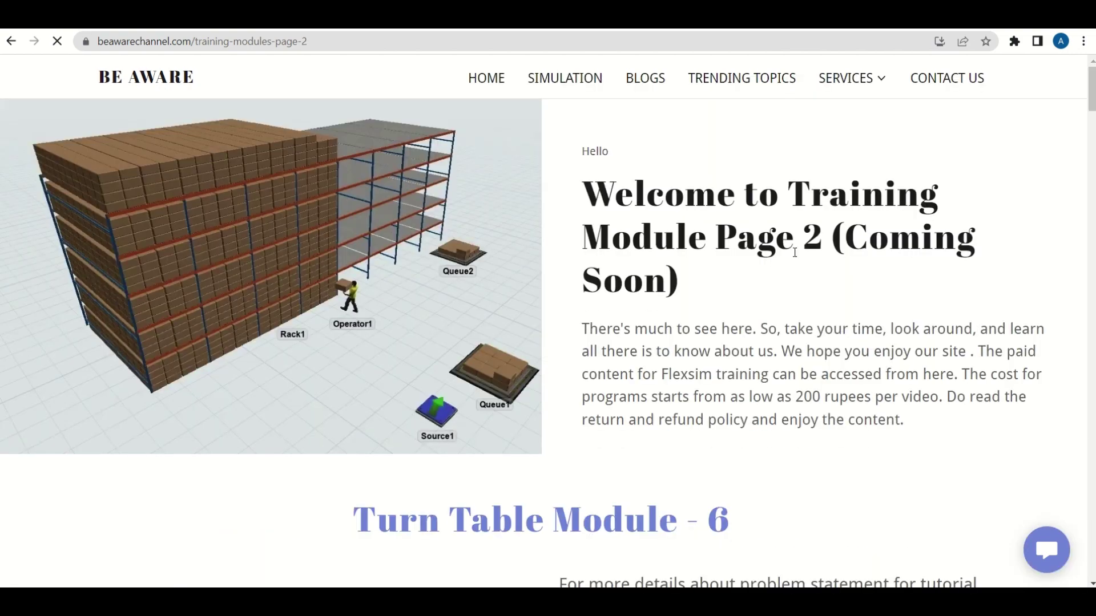
scroll(678, 335, "down", 1)
scroll(677, 335, "down", 4)
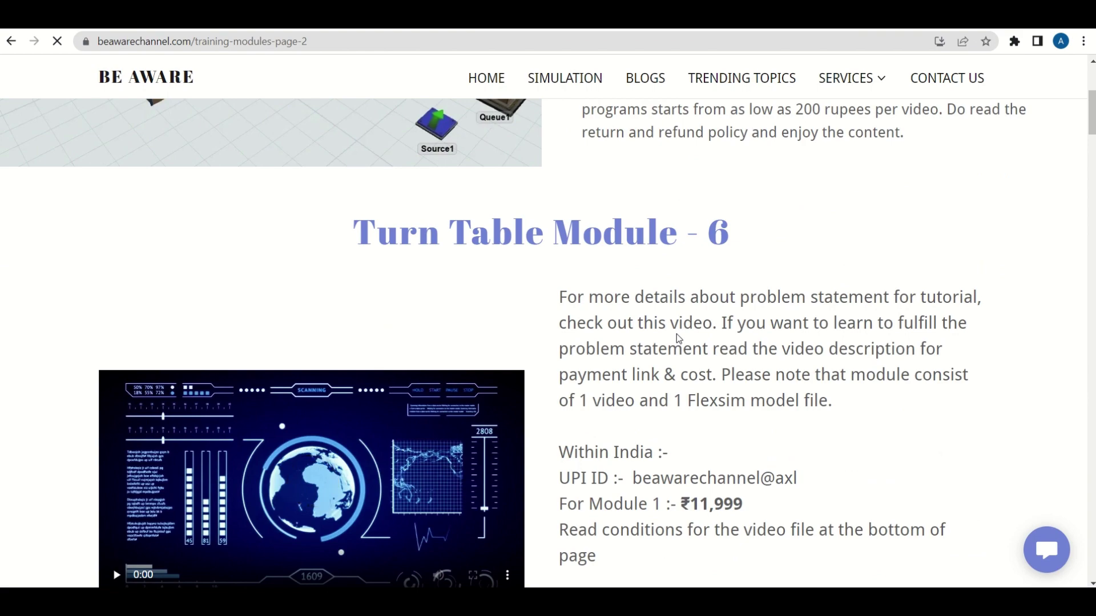
scroll(676, 334, "down", 15)
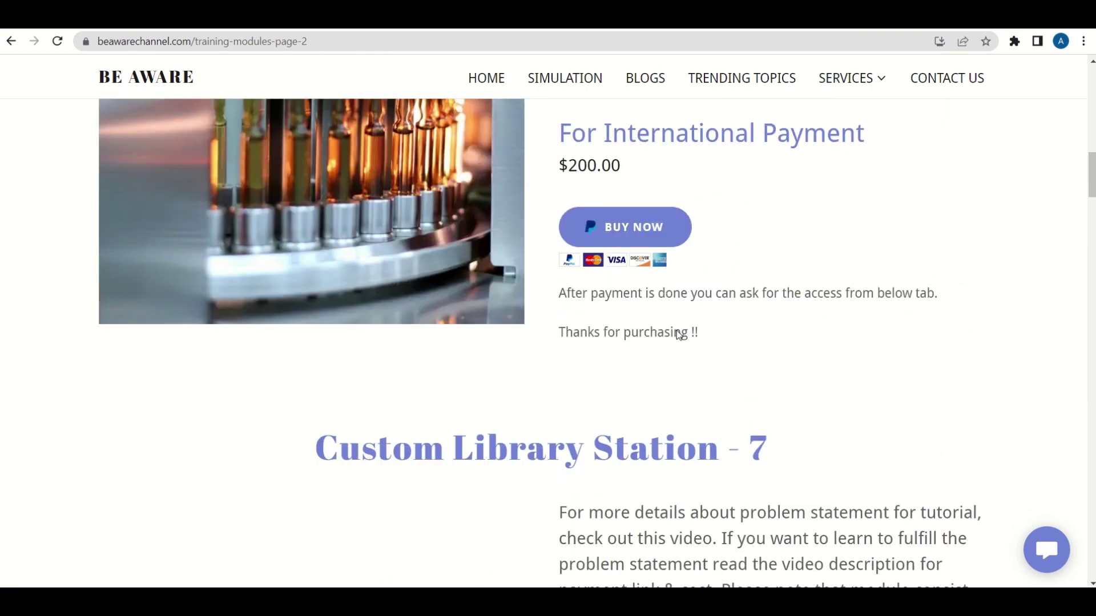
scroll(674, 325, "down", 20)
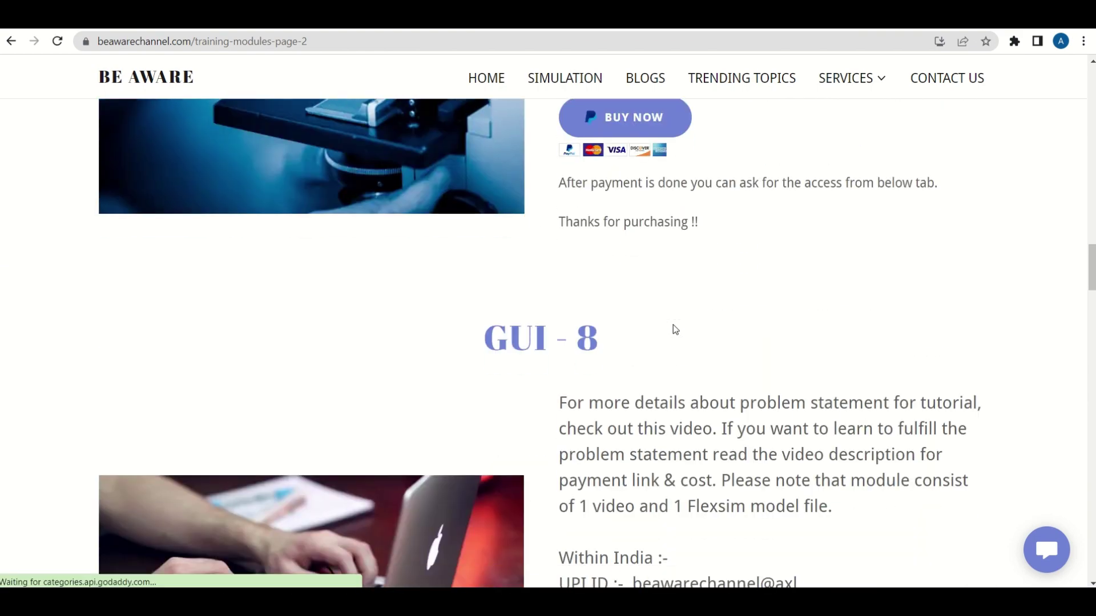
scroll(674, 325, "down", 10)
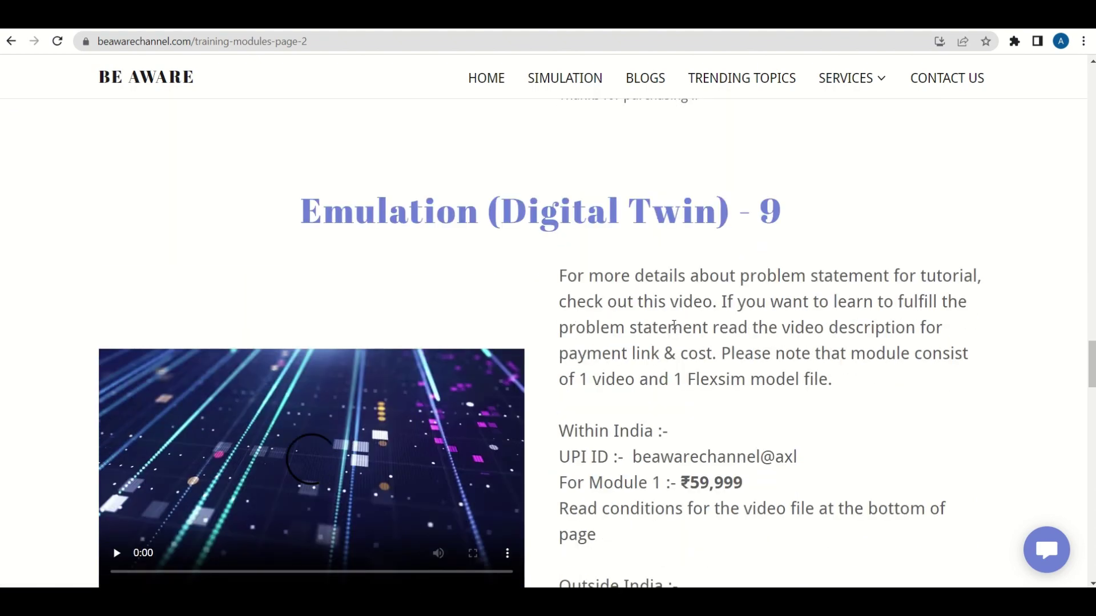
scroll(674, 325, "down", 16)
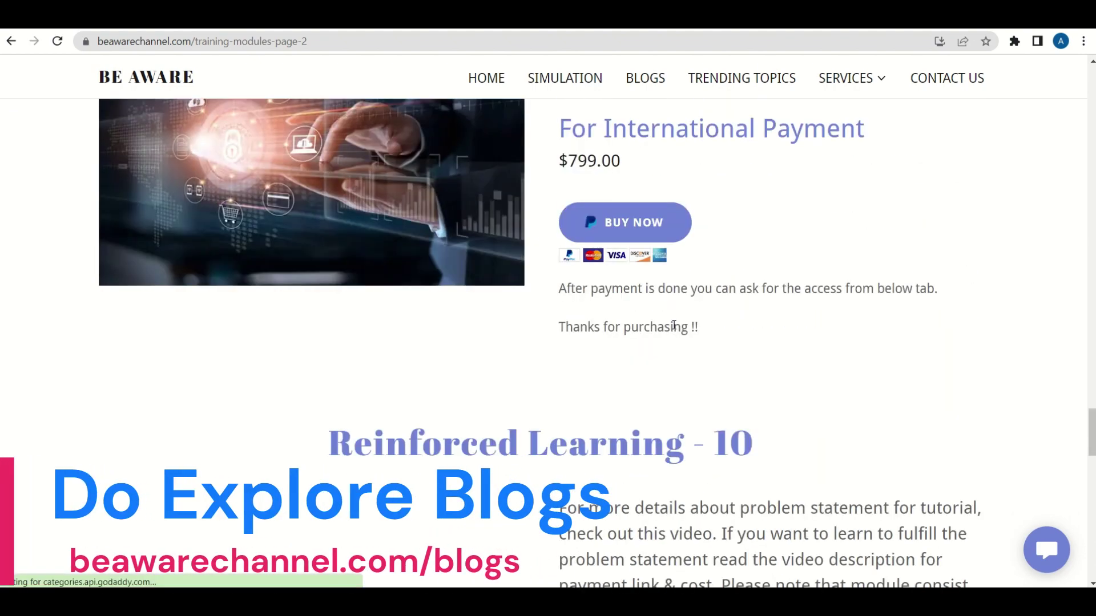
scroll(674, 325, "down", 12)
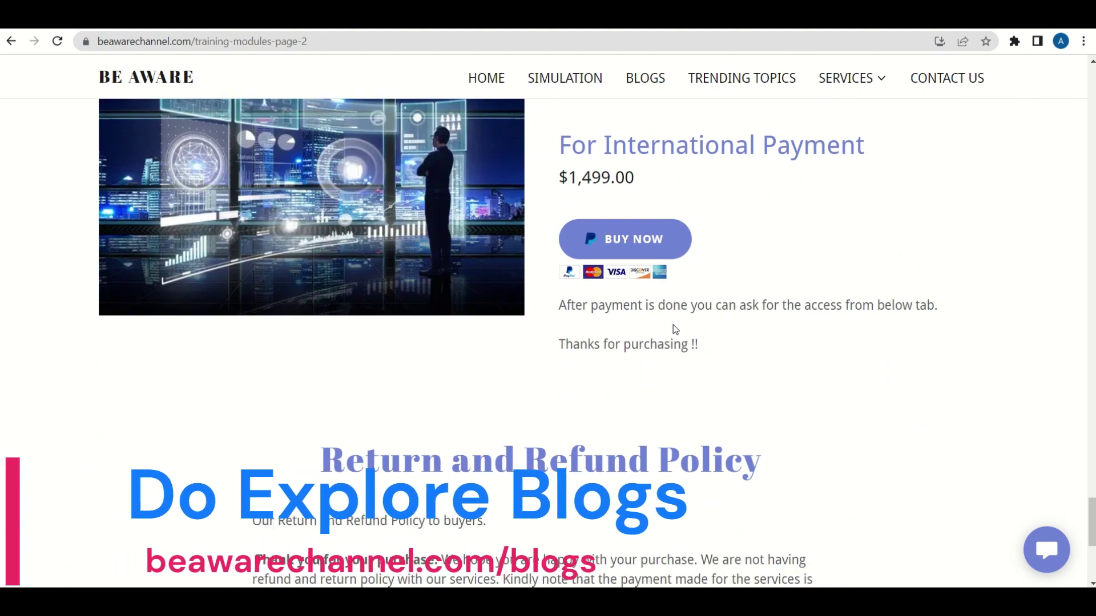
scroll(673, 324, "up", 20)
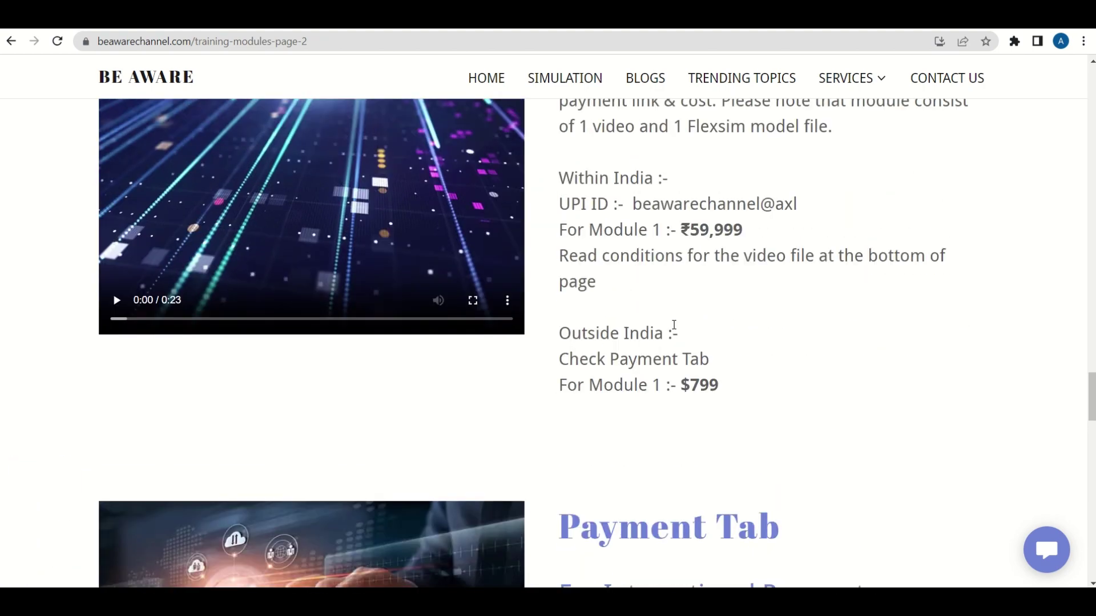
scroll(674, 325, "up", 9)
scroll(674, 324, "down", 8)
scroll(674, 325, "up", 3)
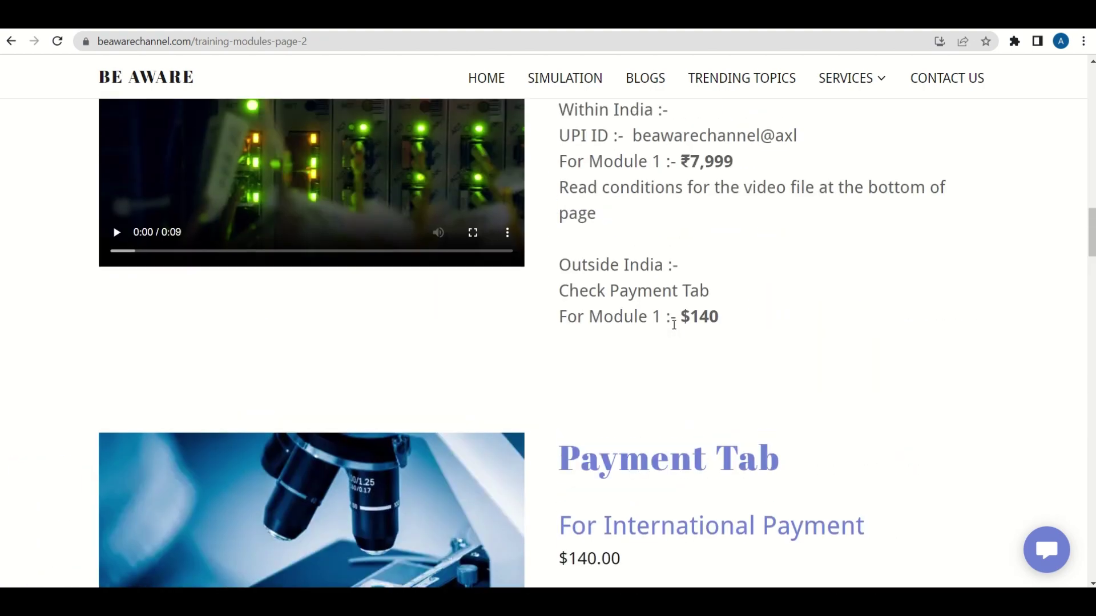
scroll(669, 275, "up", 6)
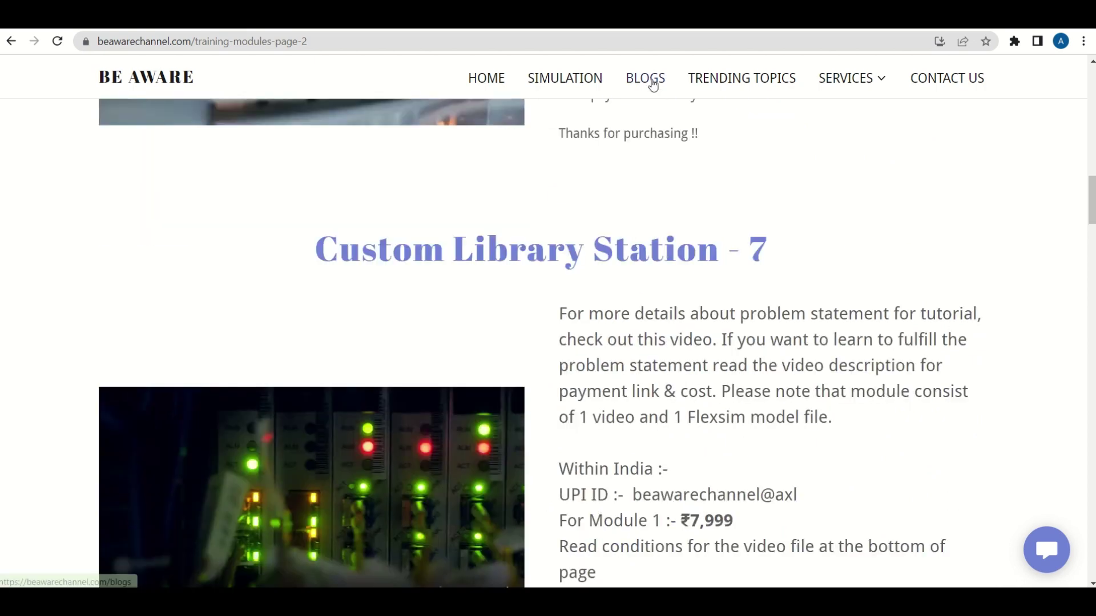